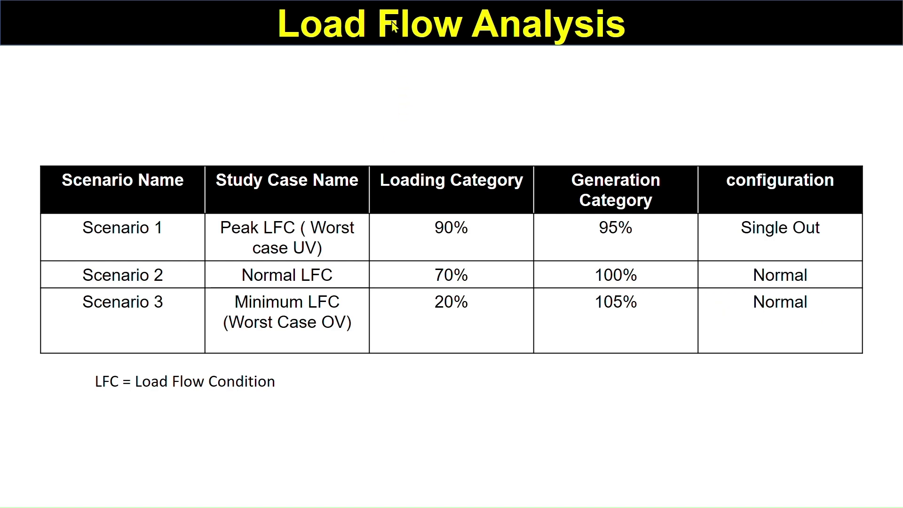
- Leave the Load Flow Analysis scenario slide and switch to the ETAP one-line diagram
key(alt+Tab)
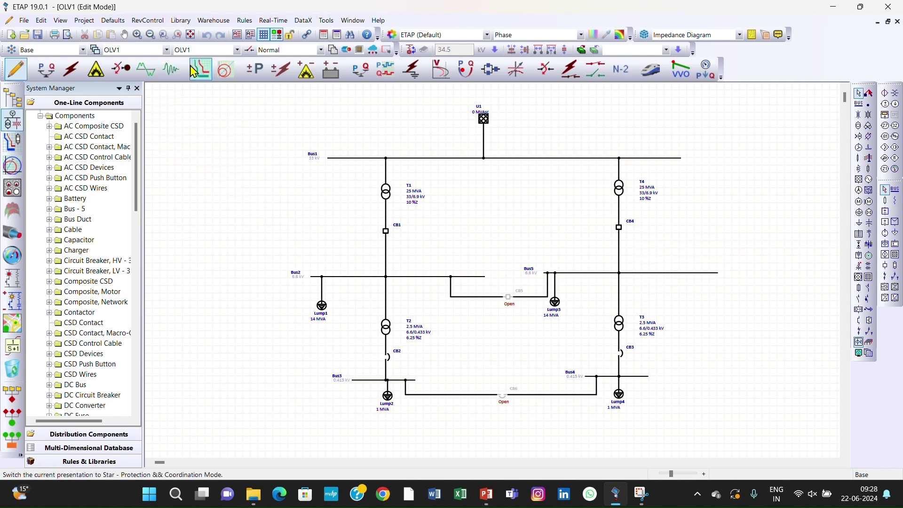
- Confirm Normal is the active configuration and open the Configuration Manager
click(321, 50)
click(321, 52)
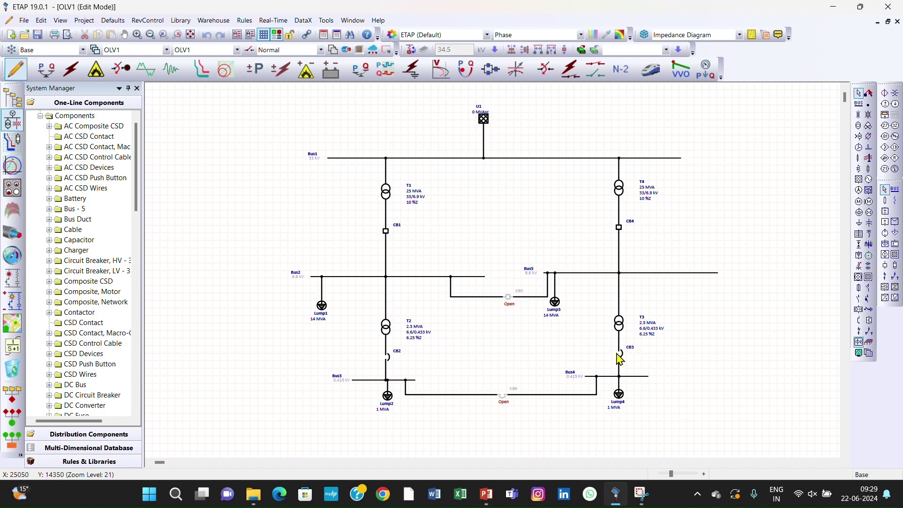
click(250, 51)
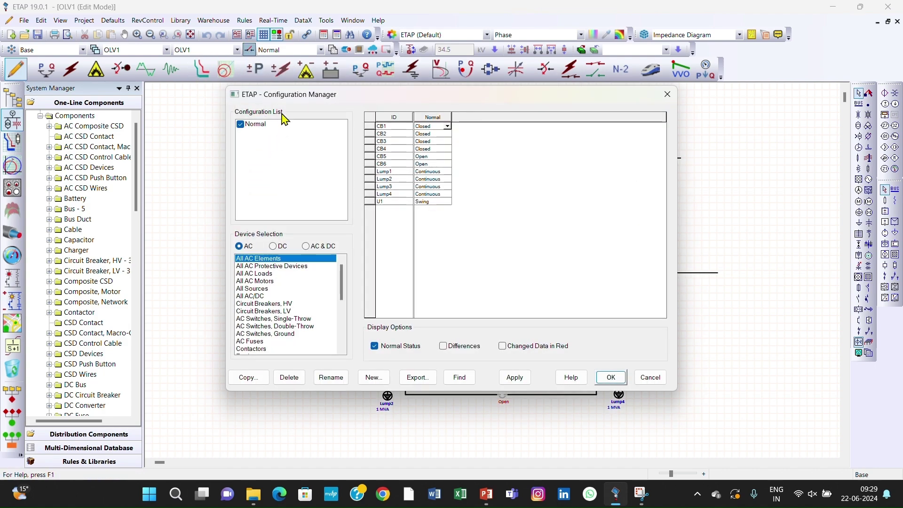
click(667, 97)
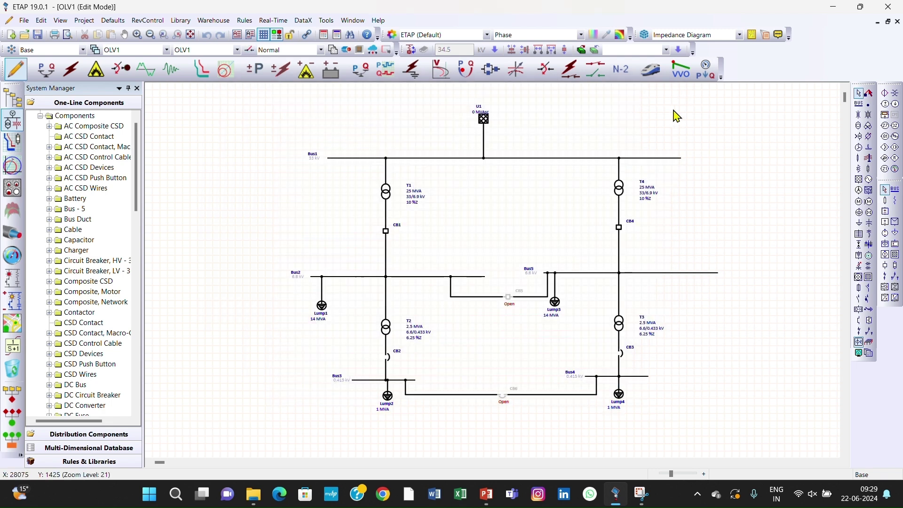
click(248, 51)
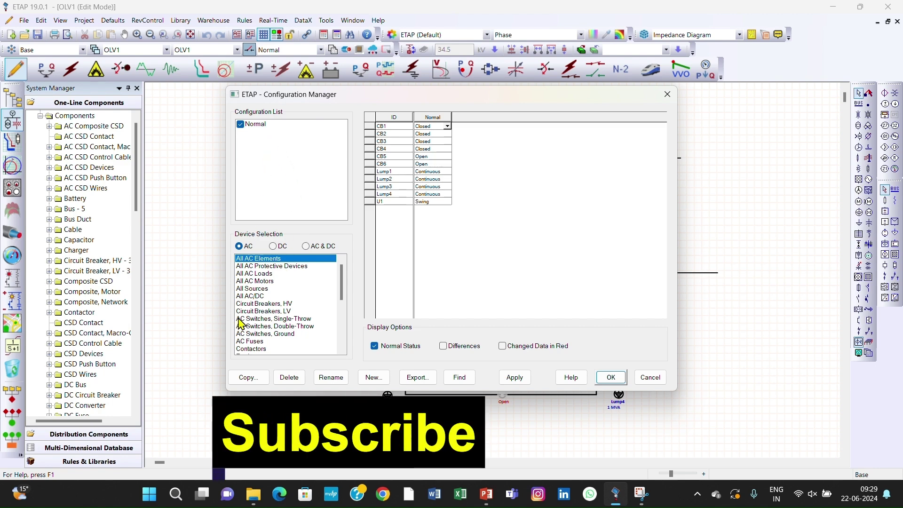
- Copy the Normal configuration into a new configuration named Single Out
click(244, 377)
click(454, 193)
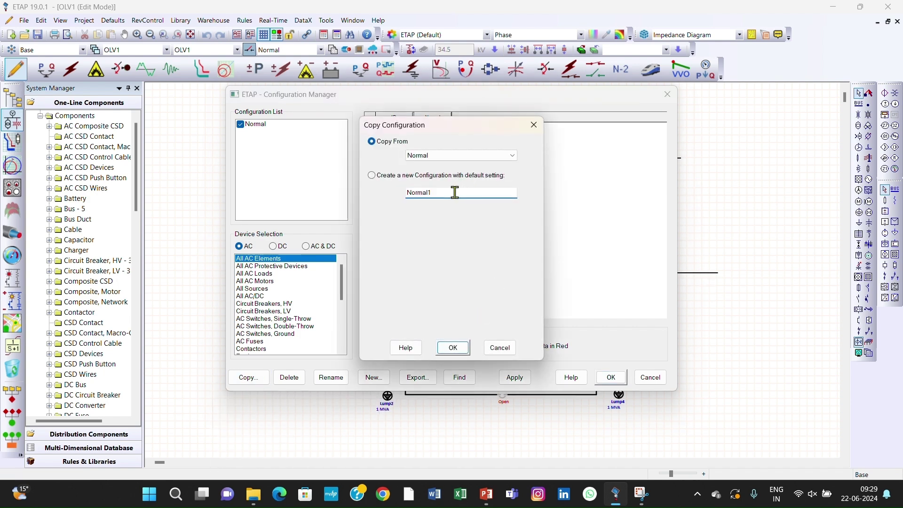
drag(455, 193, 373, 193)
text(Single Out)
click(453, 348)
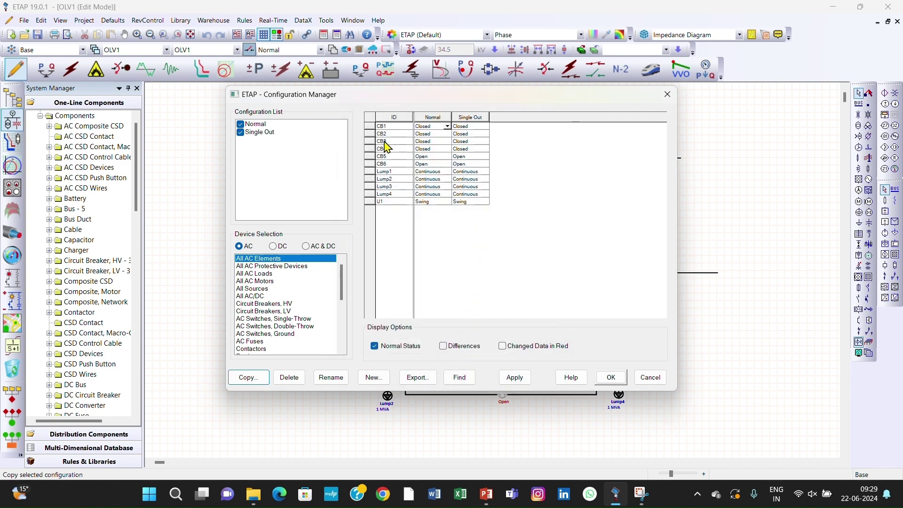
- Set breakers CB3 and CB4 to Open in the Single Out configuration
click(459, 142)
drag(552, 101, 466, 98)
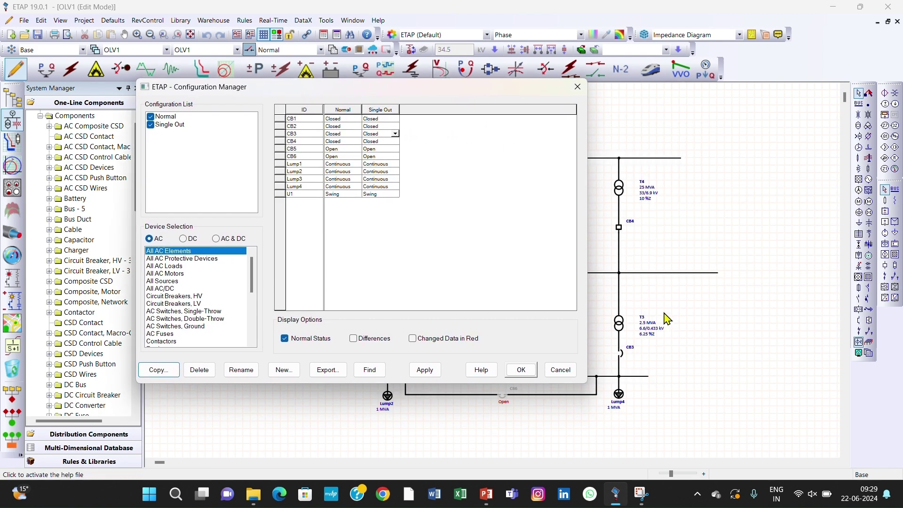
click(395, 134)
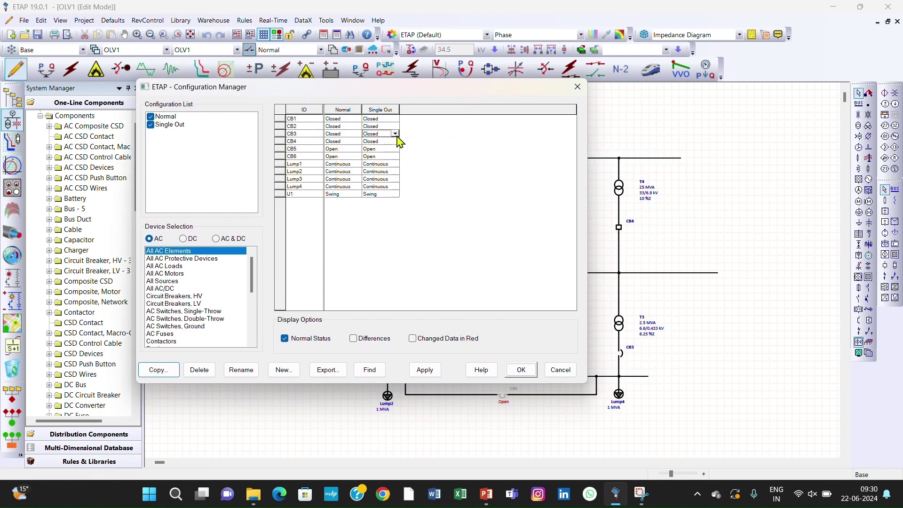
click(394, 141)
click(395, 141)
click(395, 141)
click(390, 149)
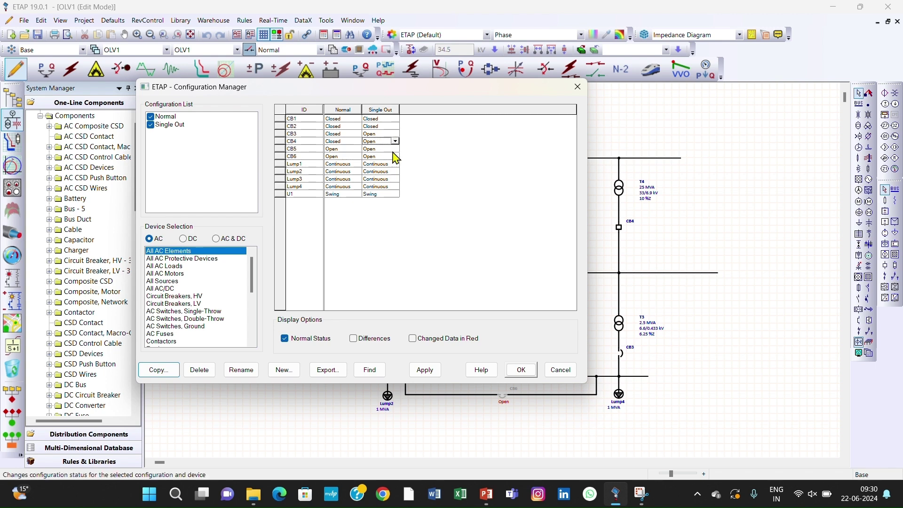
- Set CB5 and CB6 to Closed in Single Out and save the configurations
drag(353, 89, 353, 65)
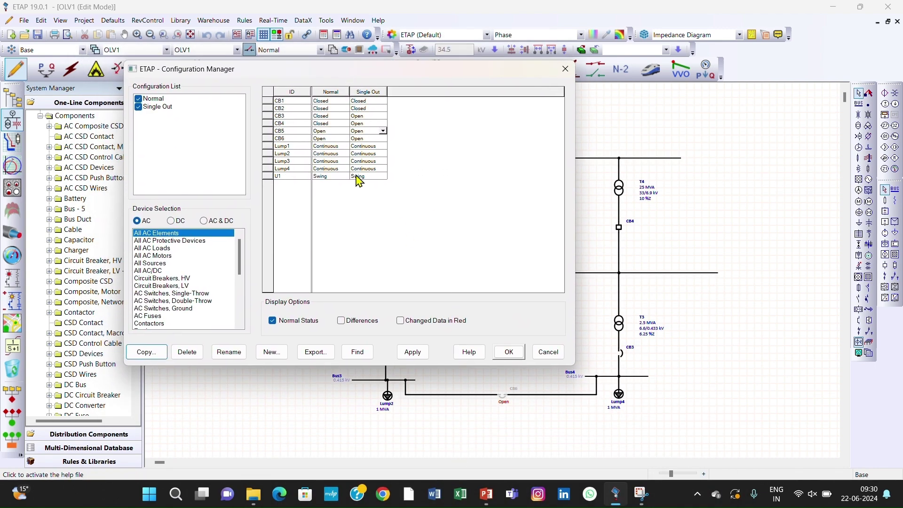
click(383, 132)
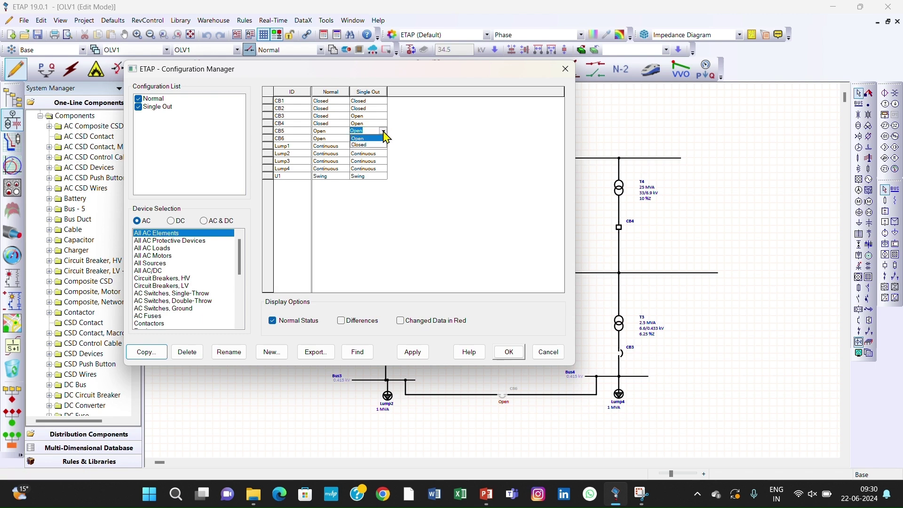
click(379, 145)
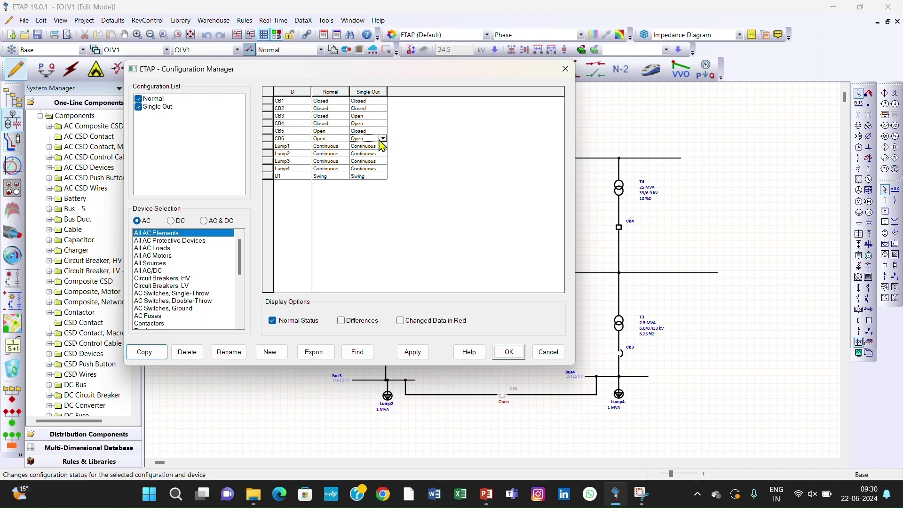
click(384, 138)
click(382, 153)
click(508, 352)
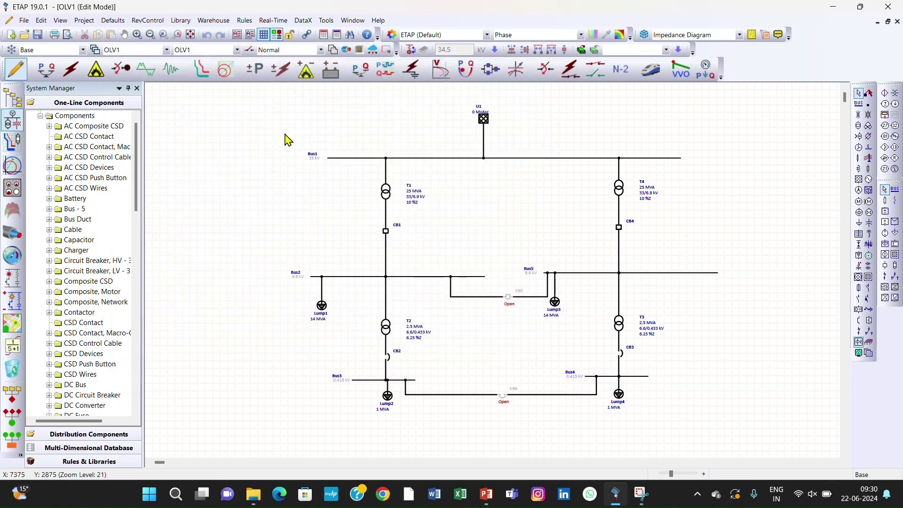
- Apply the Single Out configuration to the one-line diagram
click(323, 50)
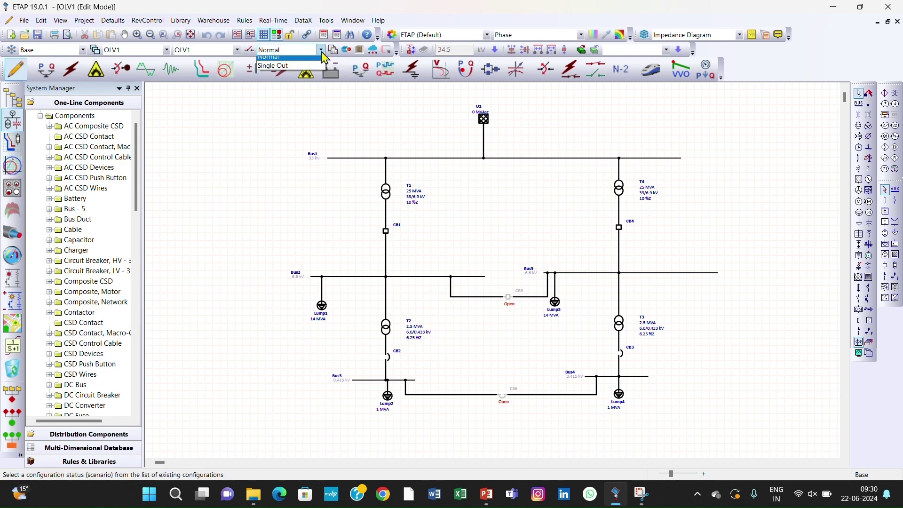
click(273, 62)
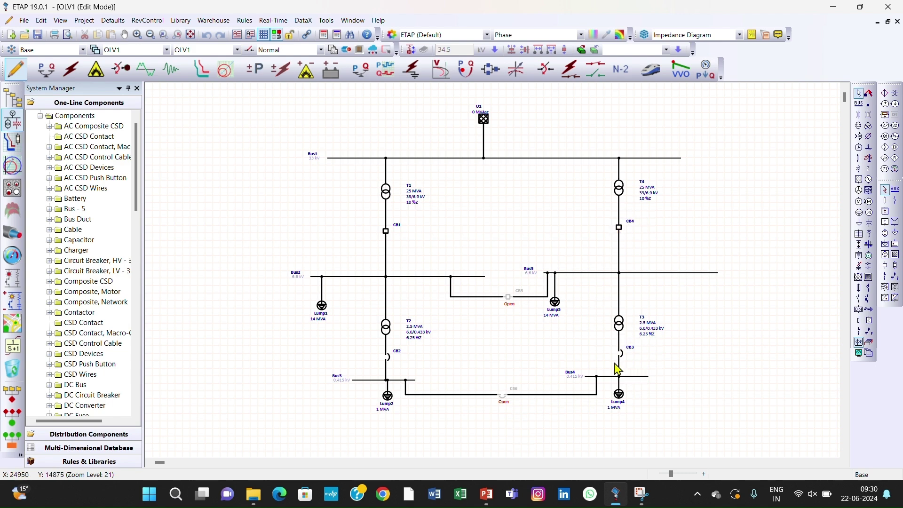
click(321, 50)
click(310, 70)
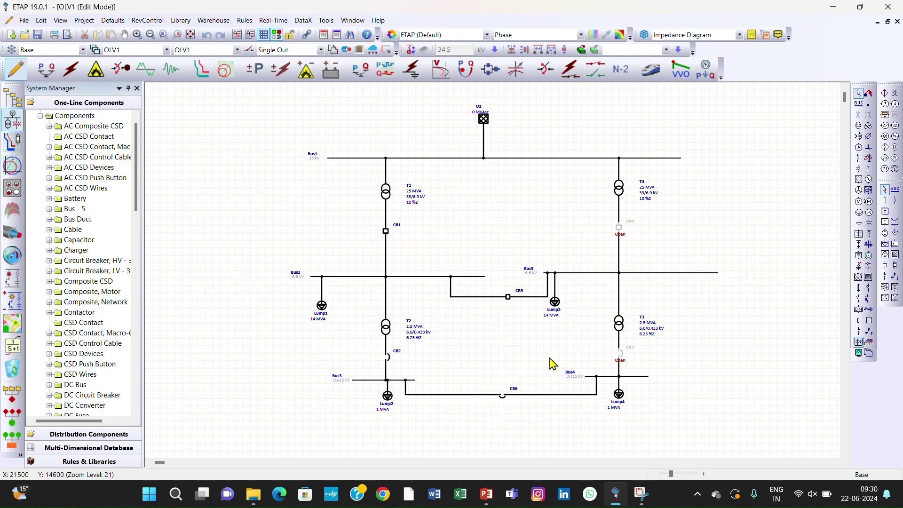
- Move the Open labels beside CB4 and CB3, then enter Load Flow Analysis mode
drag(622, 237, 638, 234)
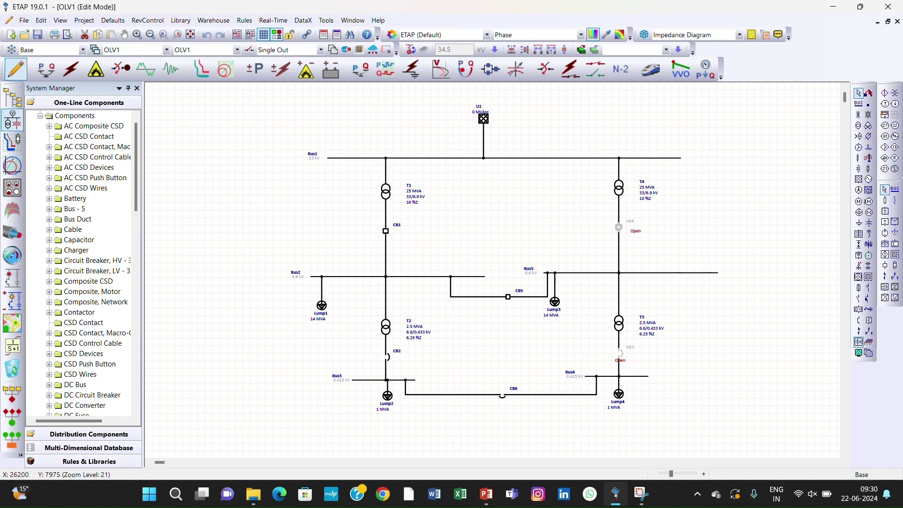
drag(621, 363, 637, 353)
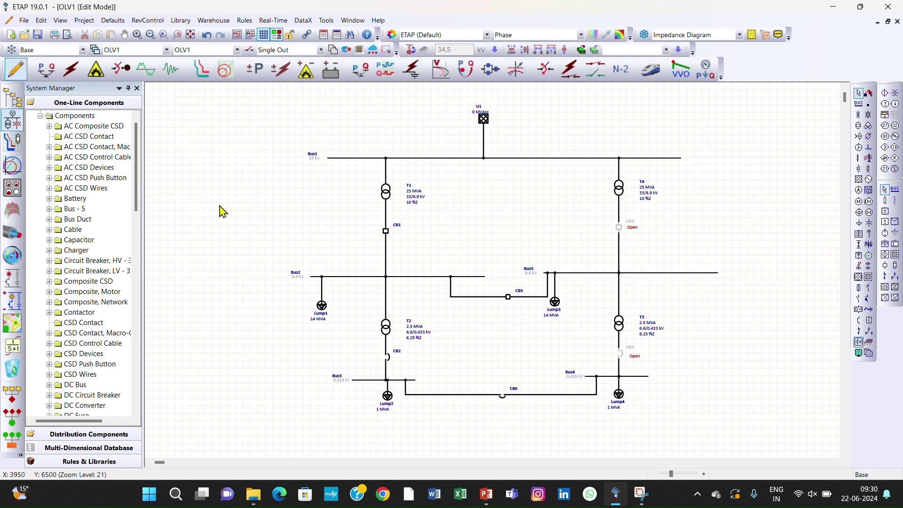
click(46, 69)
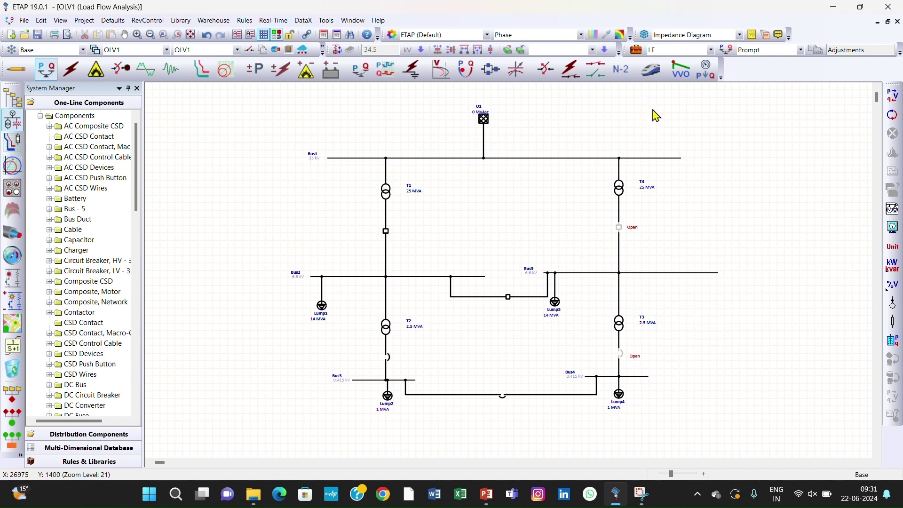
- Open the LF load flow study case editor
click(637, 50)
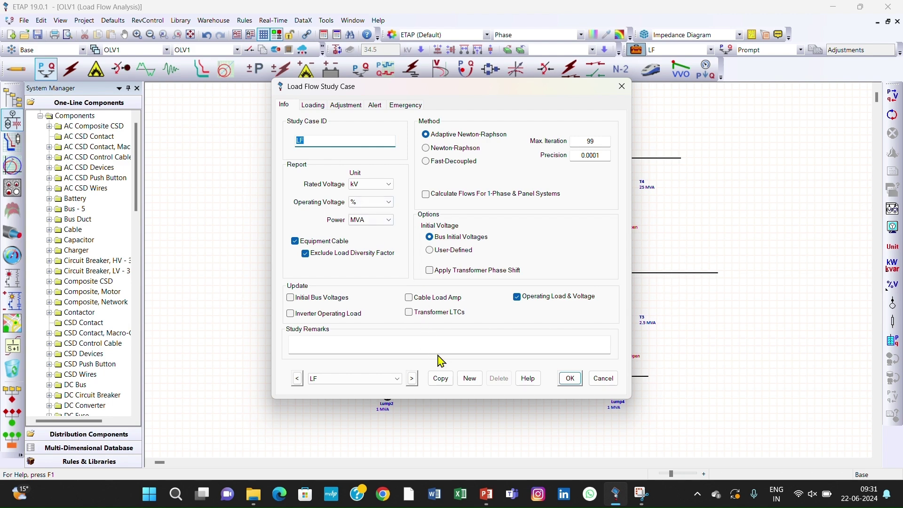
- Duplicate study case LF as a new case named Peak LFC
click(443, 381)
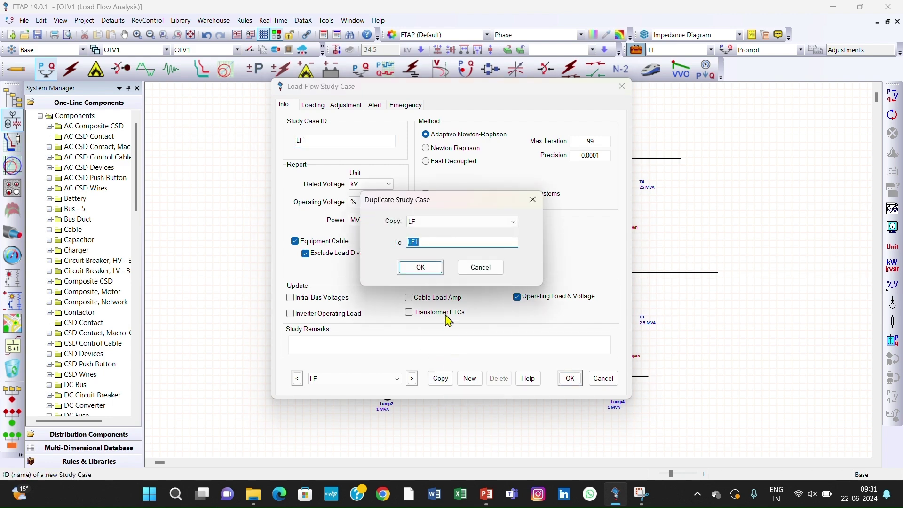
drag(429, 241, 408, 242)
text(Peak LFC)
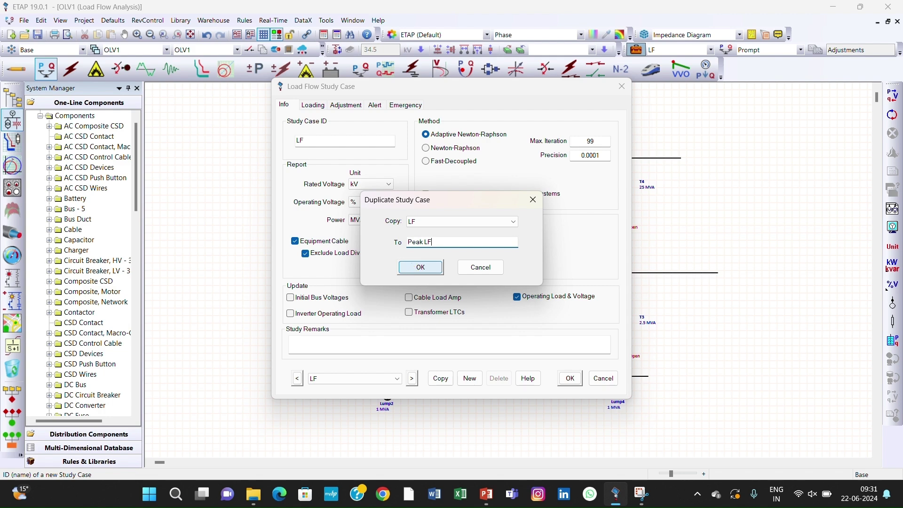
click(423, 269)
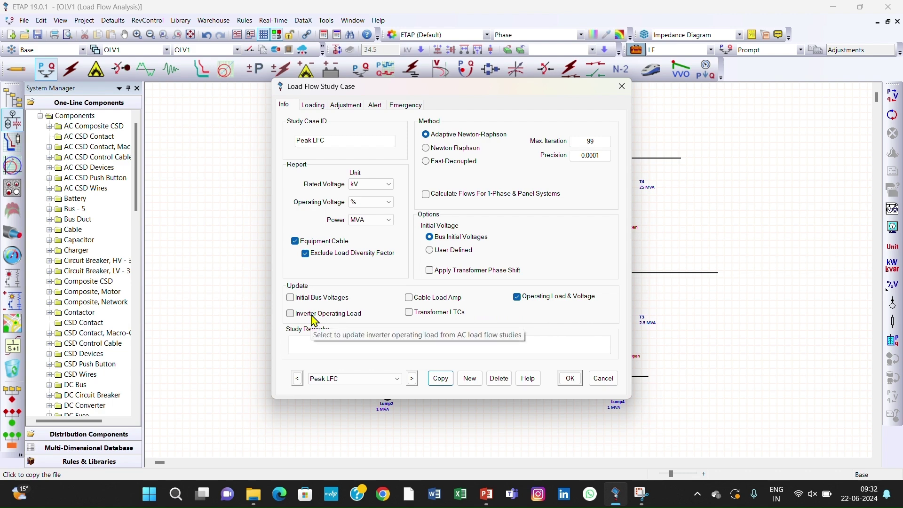
click(312, 105)
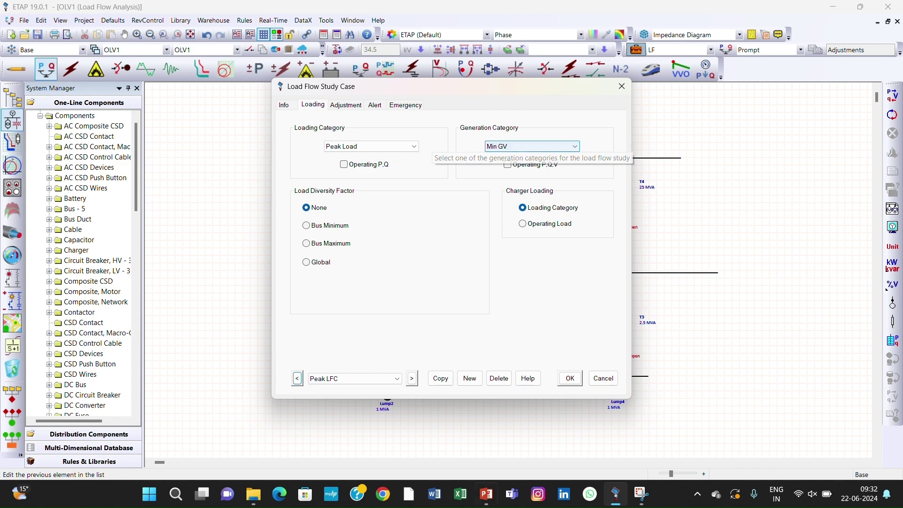
click(487, 495)
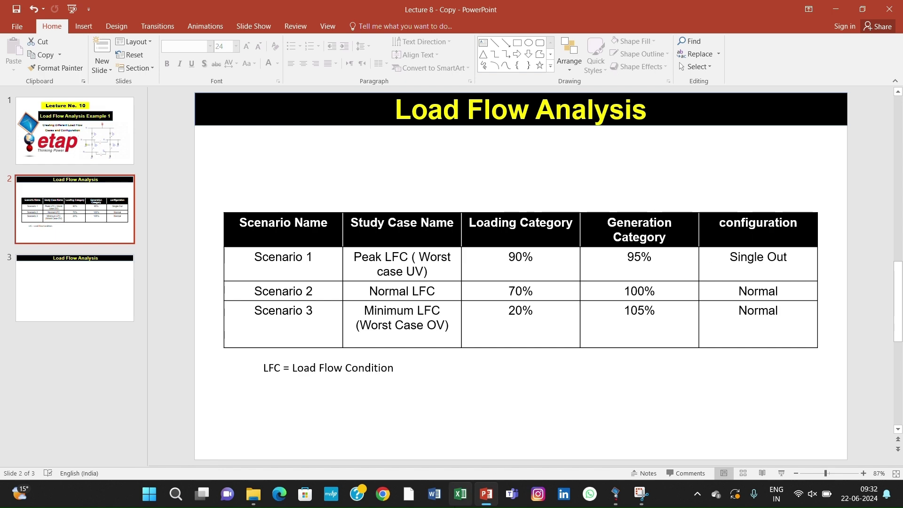
click(486, 493)
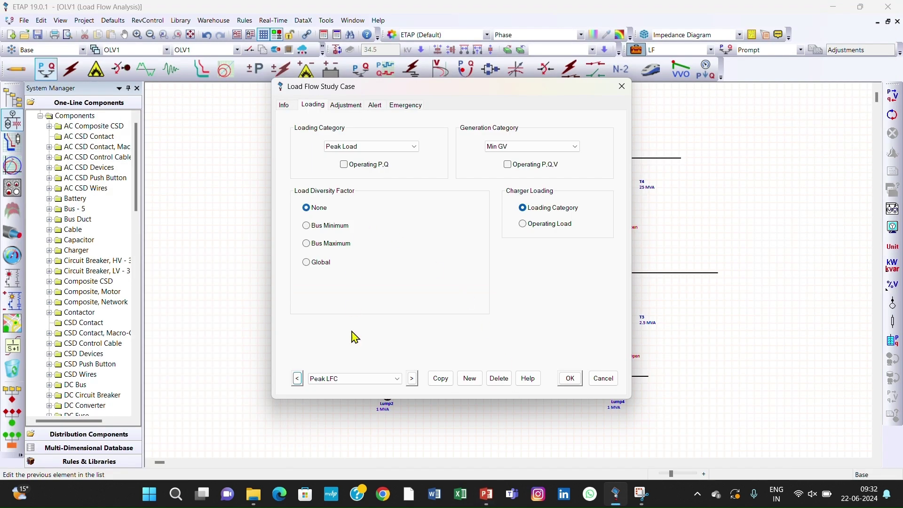
click(288, 107)
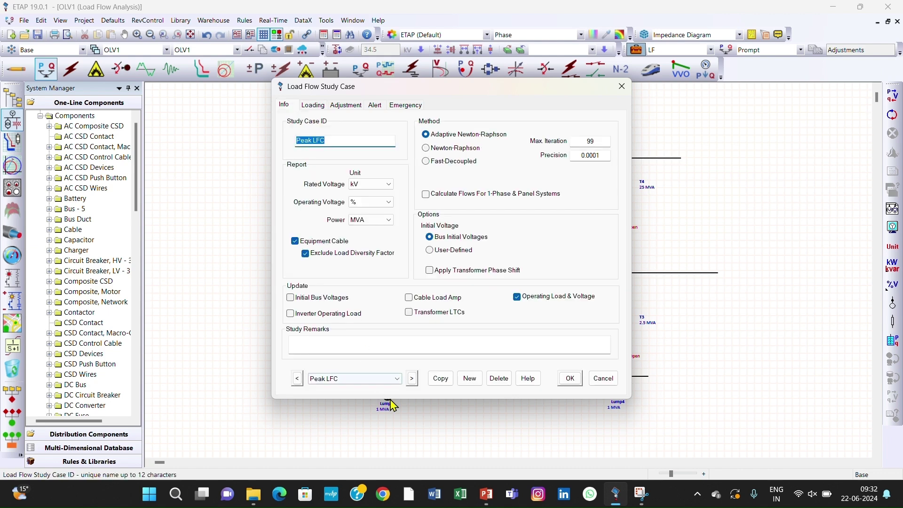
- Duplicate Peak LFC as a new study case named Normal LFC
click(439, 379)
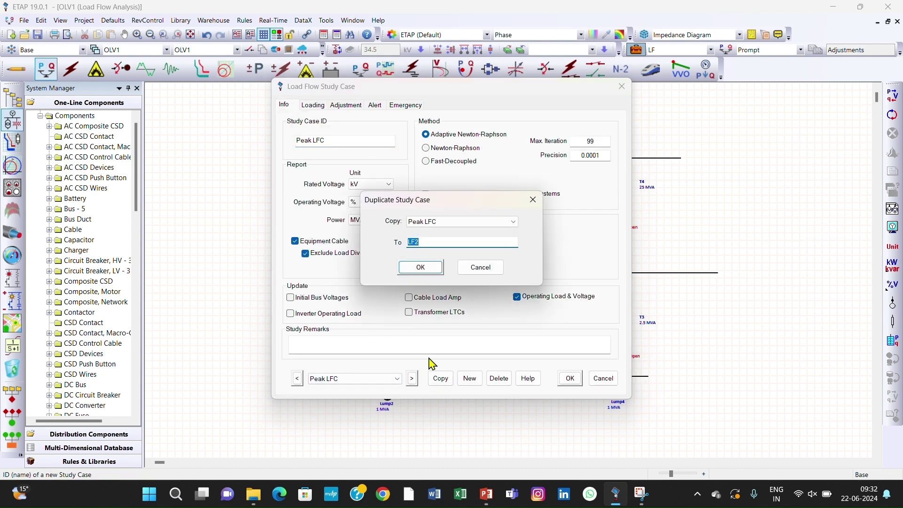
click(425, 241)
click(433, 267)
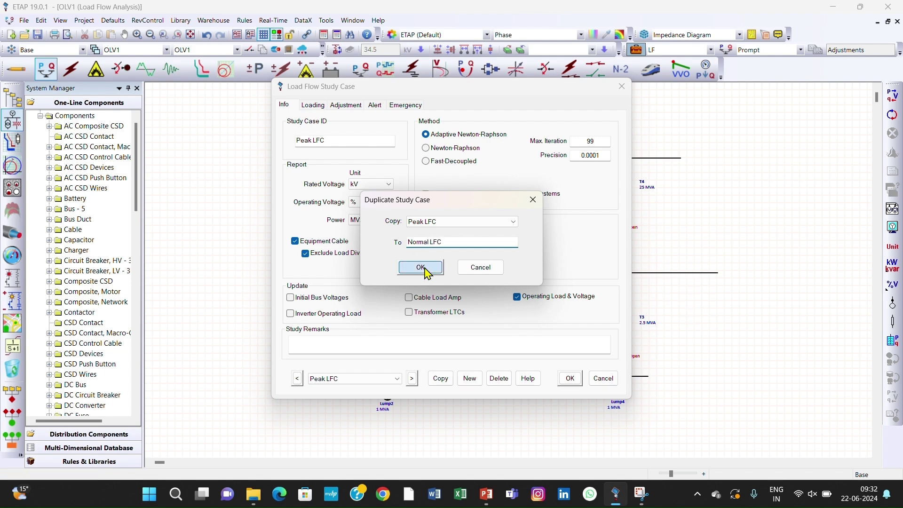
- Give Normal LFC Normal loading and Normal GV generation categories, and save it
click(313, 106)
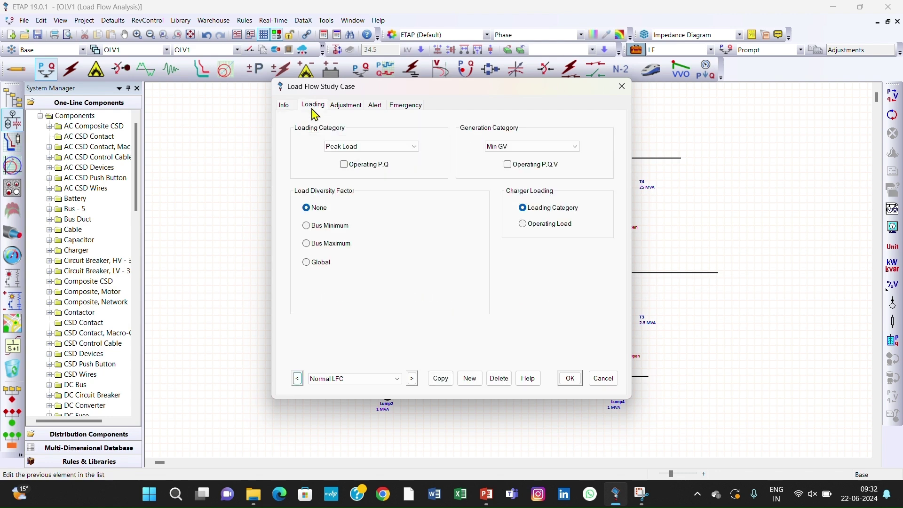
click(390, 152)
click(389, 158)
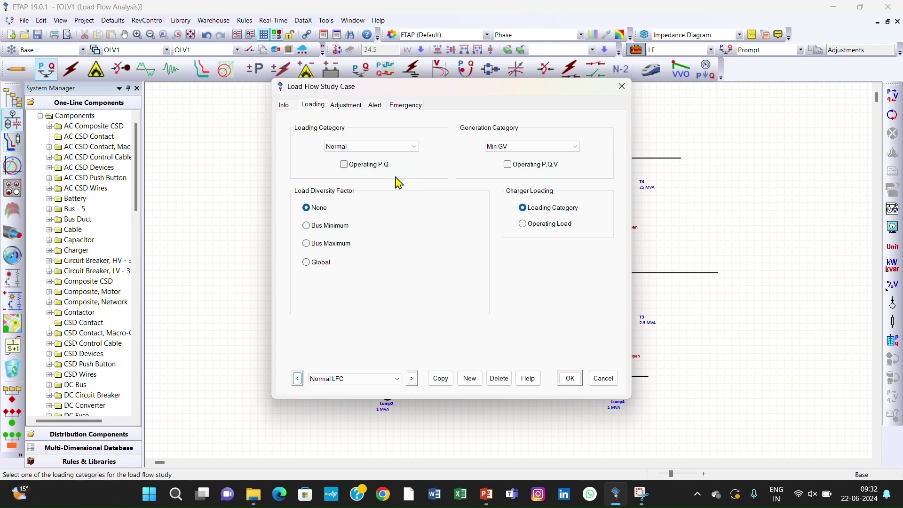
click(516, 147)
click(517, 160)
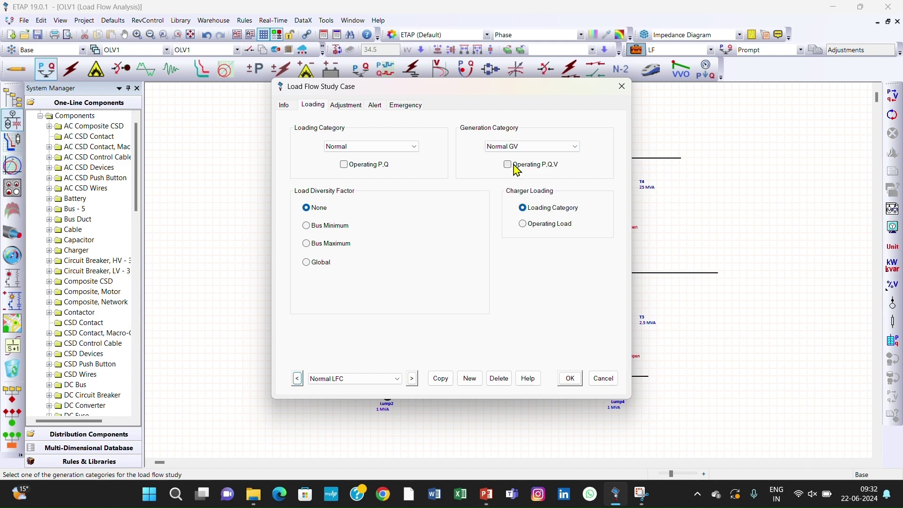
click(566, 379)
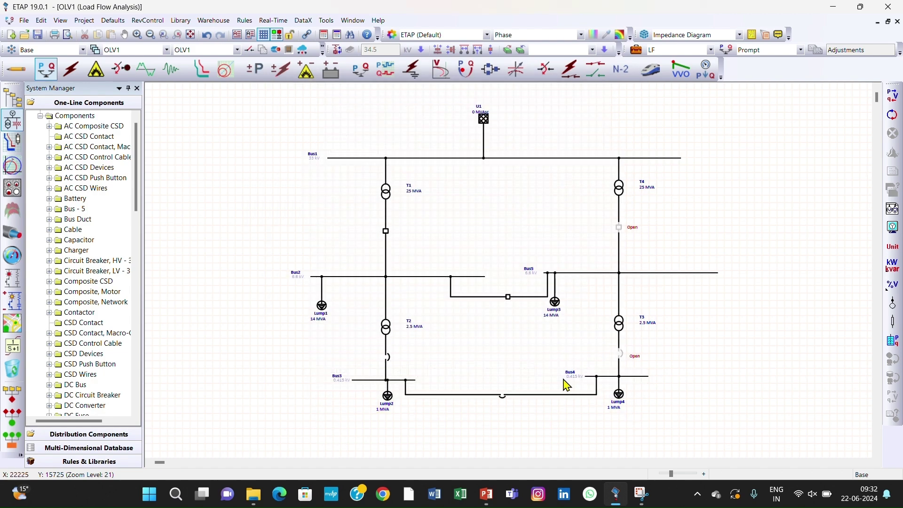
- Copy the Peak LFC study case into a new case named Min LFC
click(636, 50)
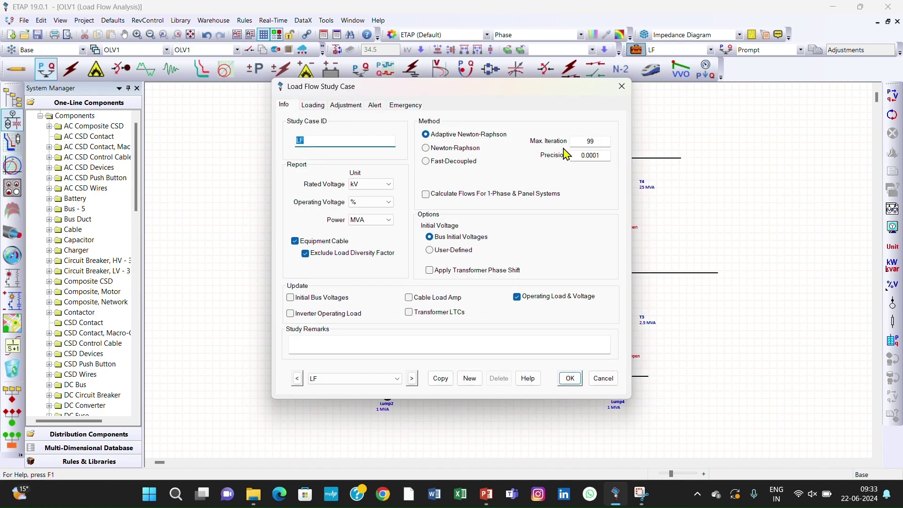
click(397, 378)
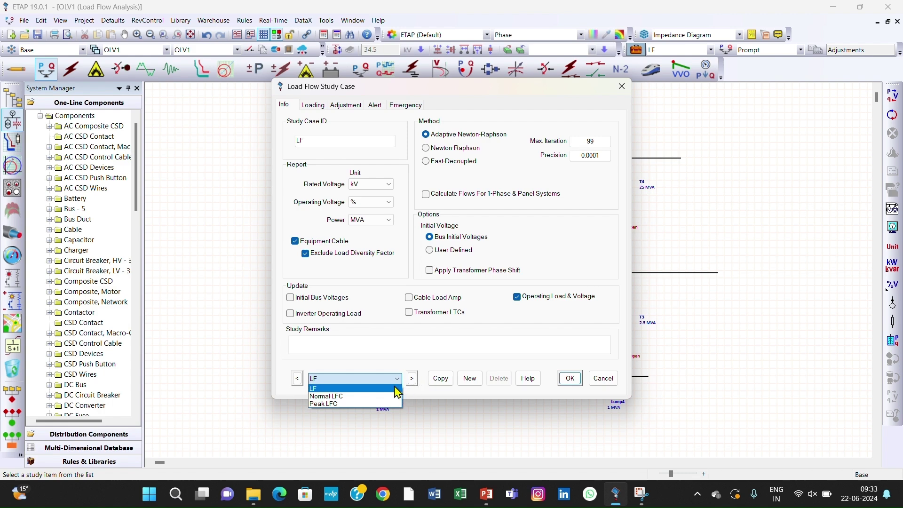
click(386, 403)
click(439, 383)
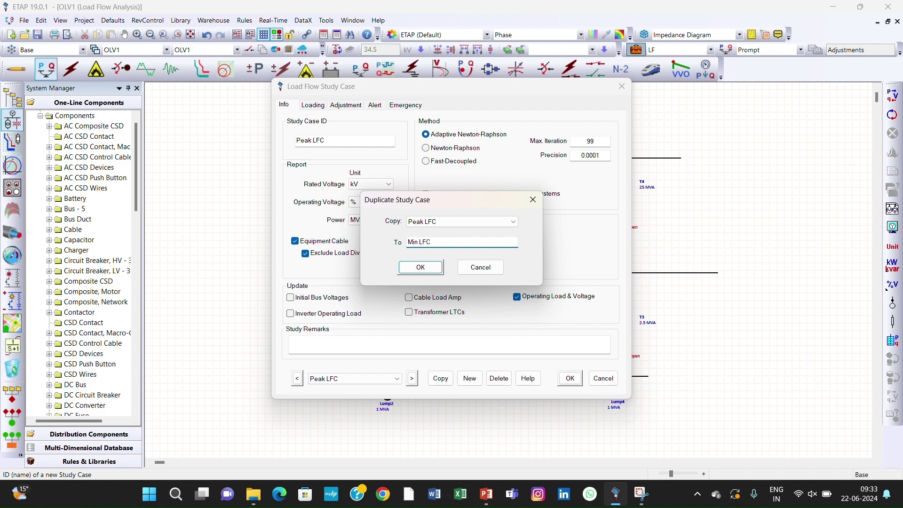
click(414, 267)
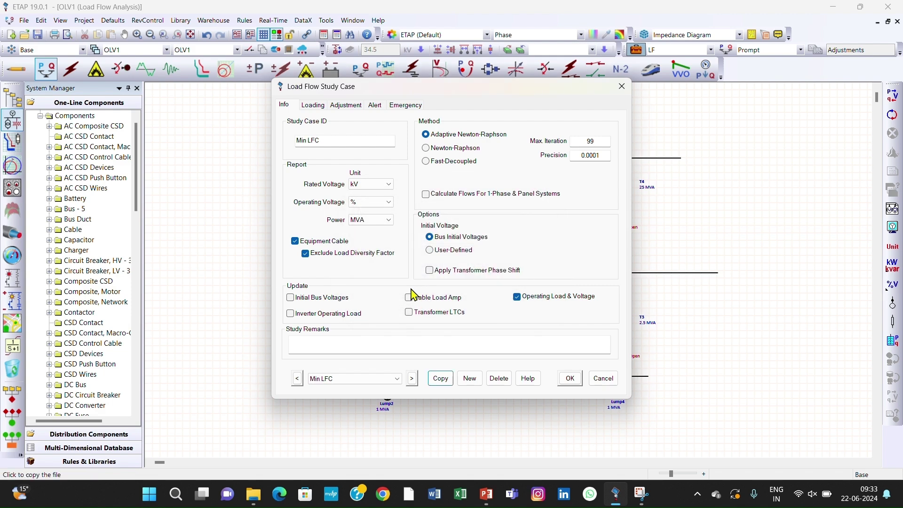
- Give Min LFC Min Load loading and Max GV generation categories, and save it
click(308, 106)
click(383, 147)
click(371, 171)
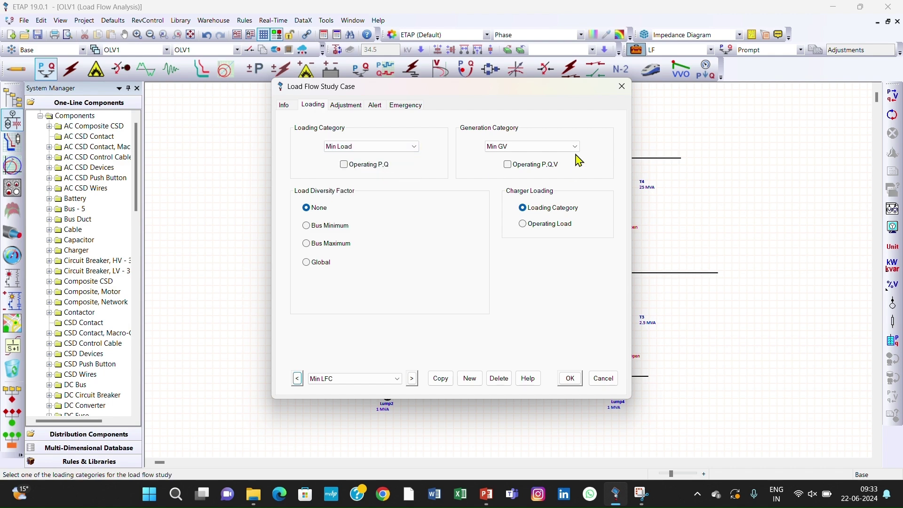
click(567, 146)
click(551, 172)
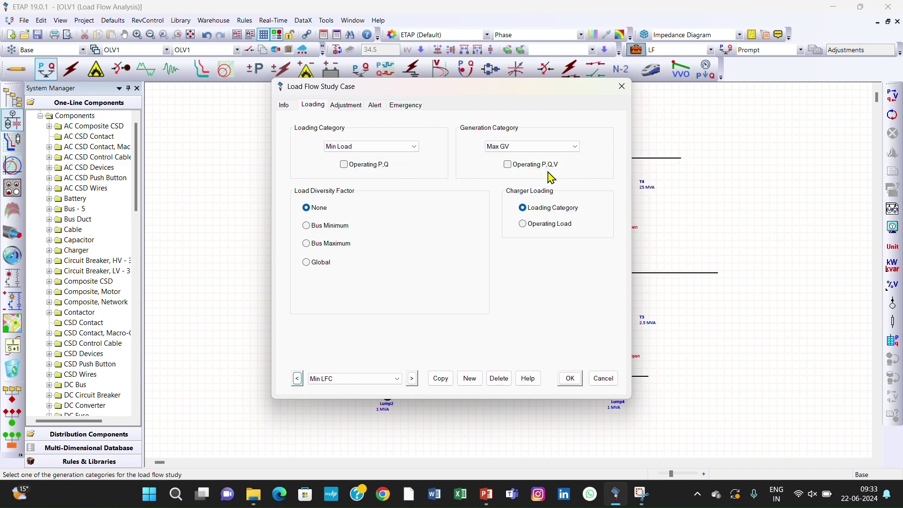
click(570, 379)
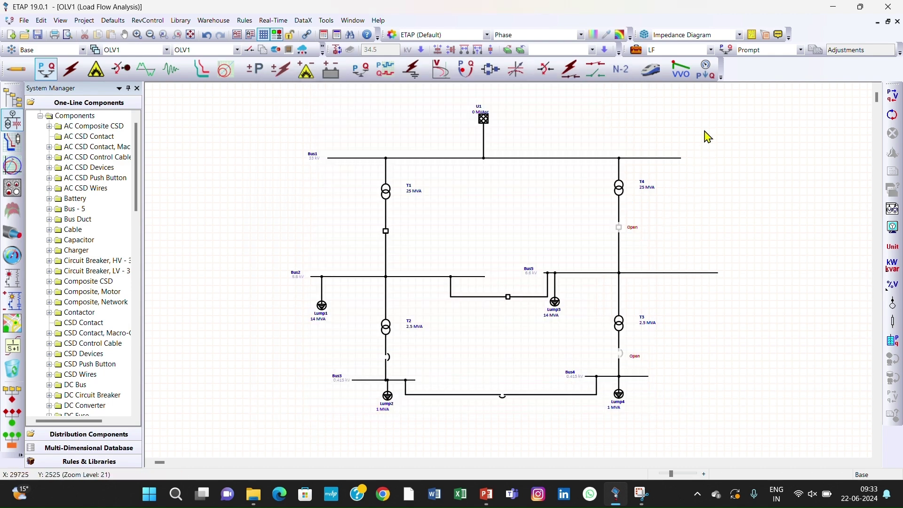
click(712, 51)
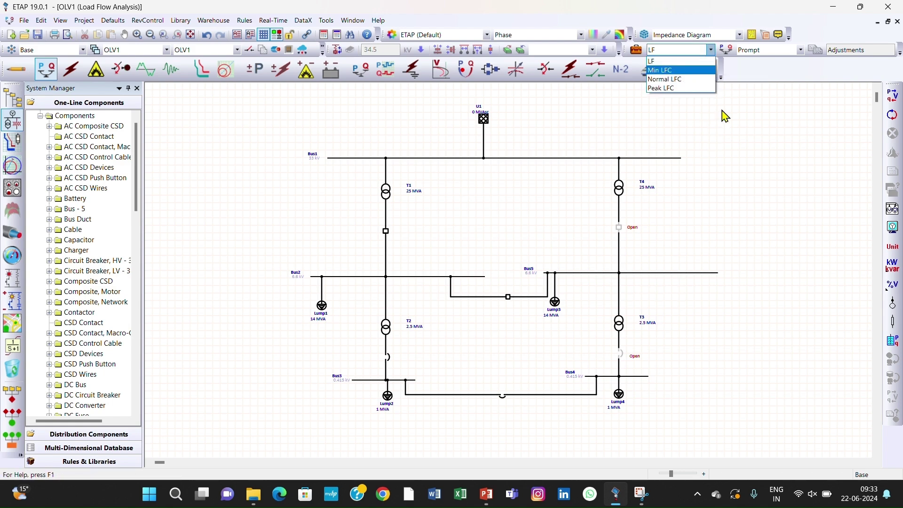
click(724, 149)
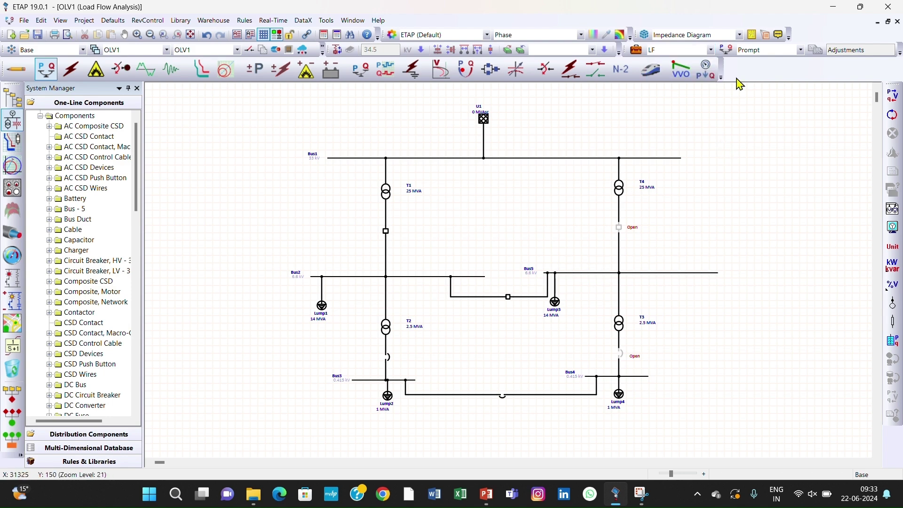
click(14, 73)
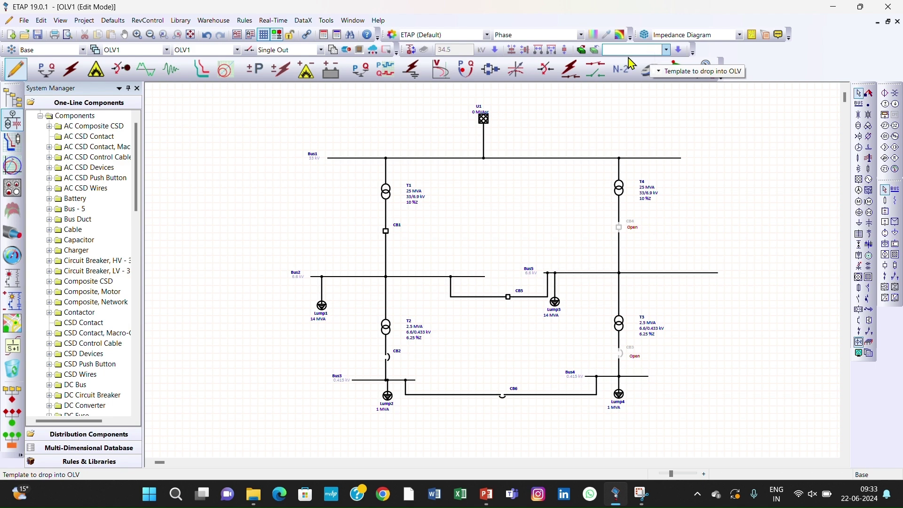
click(286, 52)
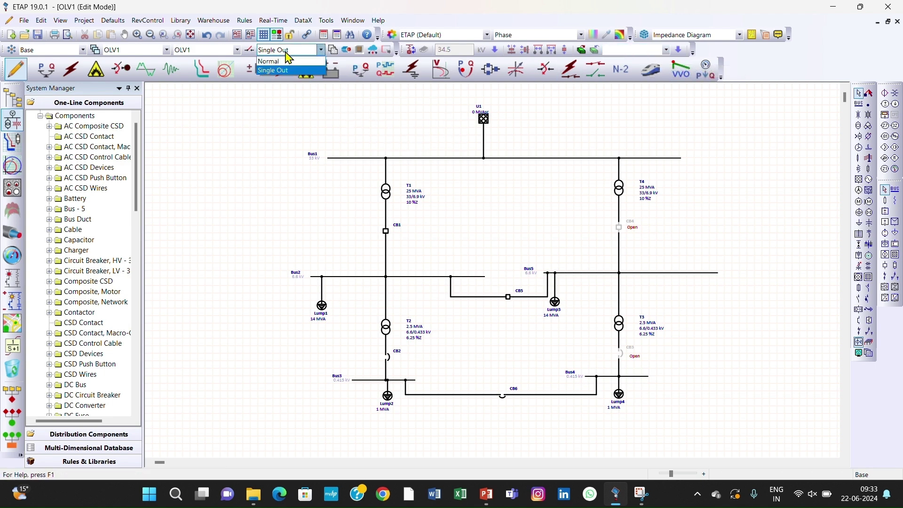
click(291, 71)
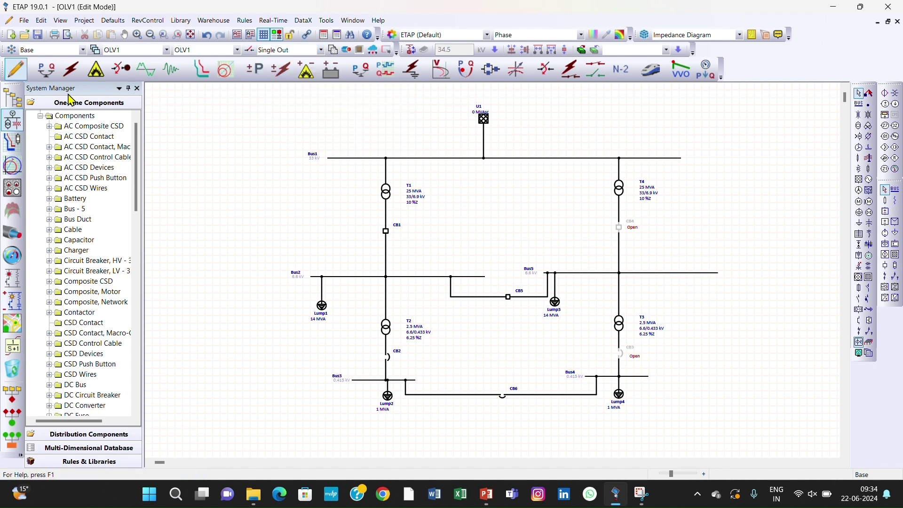
click(39, 77)
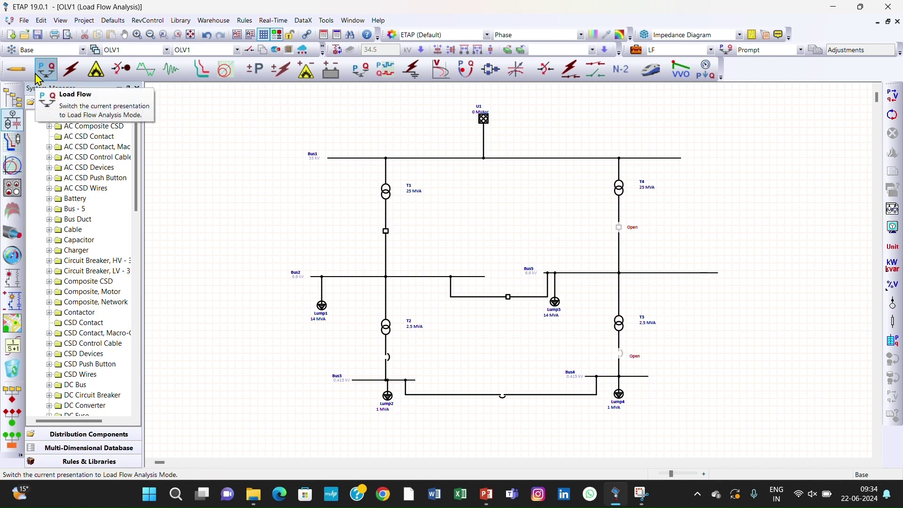
- Select Peak LFC in the Load Flow toolbar's study case list
click(711, 50)
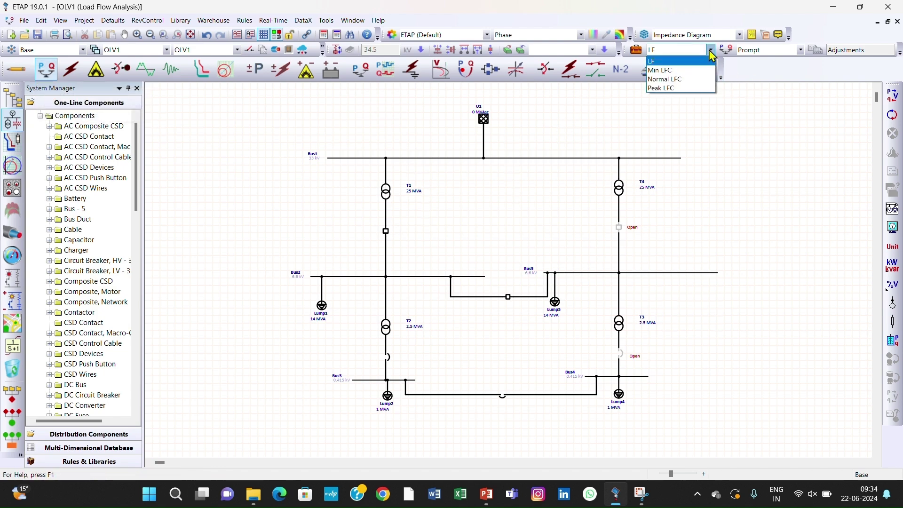
click(699, 89)
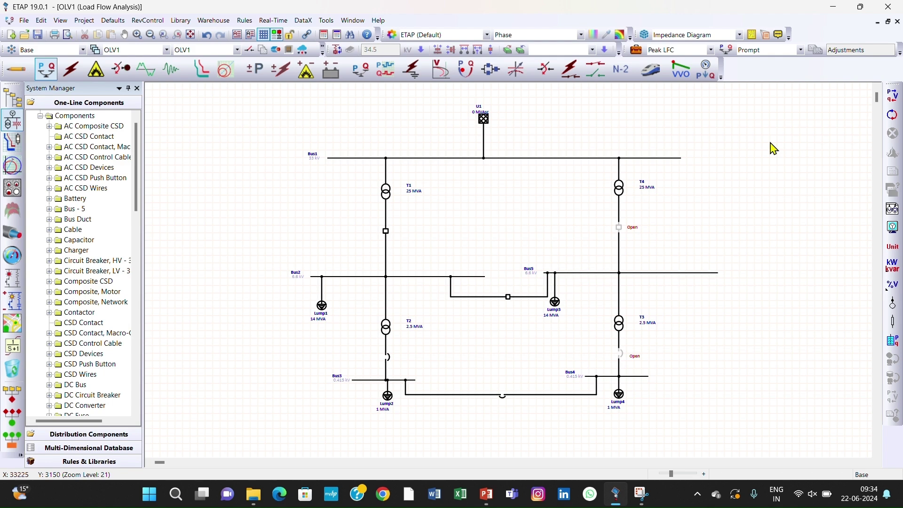
- Run the Peak LFC load flow with the output report named 'Scenario 1 Peak LFC'
click(890, 100)
click(428, 236)
drag(427, 236, 400, 236)
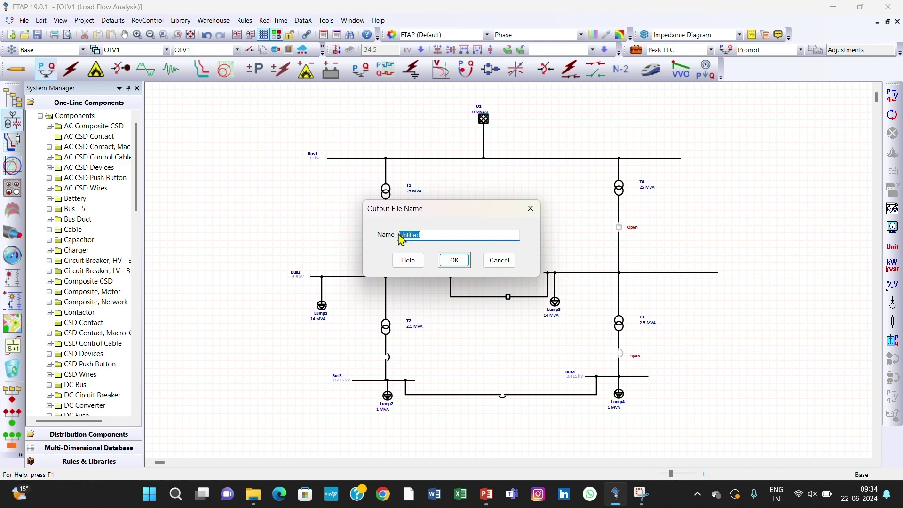
text(Scenario 1 Peak LFC)
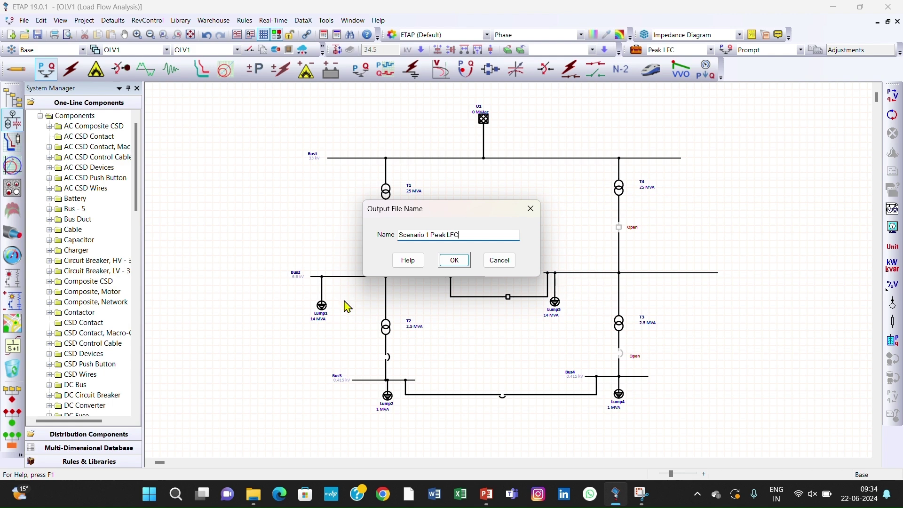
click(457, 259)
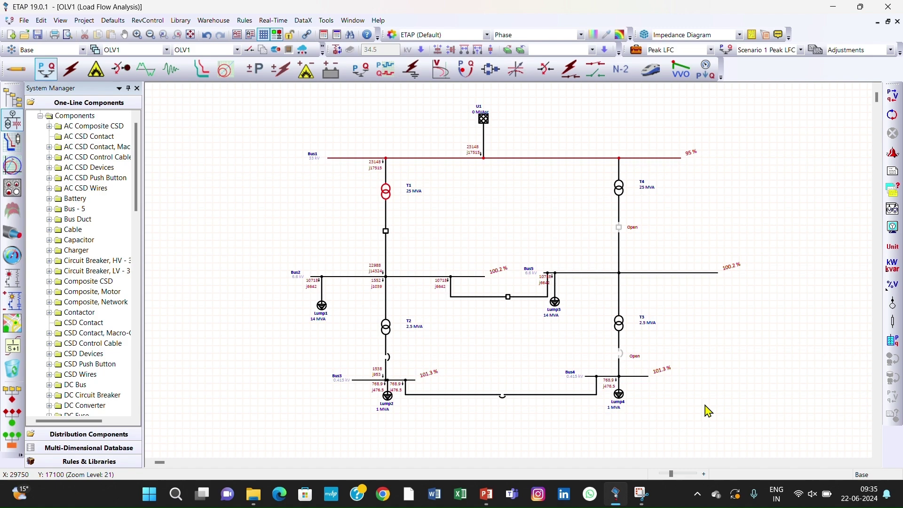
- Switch off Prim. AVR in transformer T1's Tap settings, then run the load flow again
double_click(386, 193)
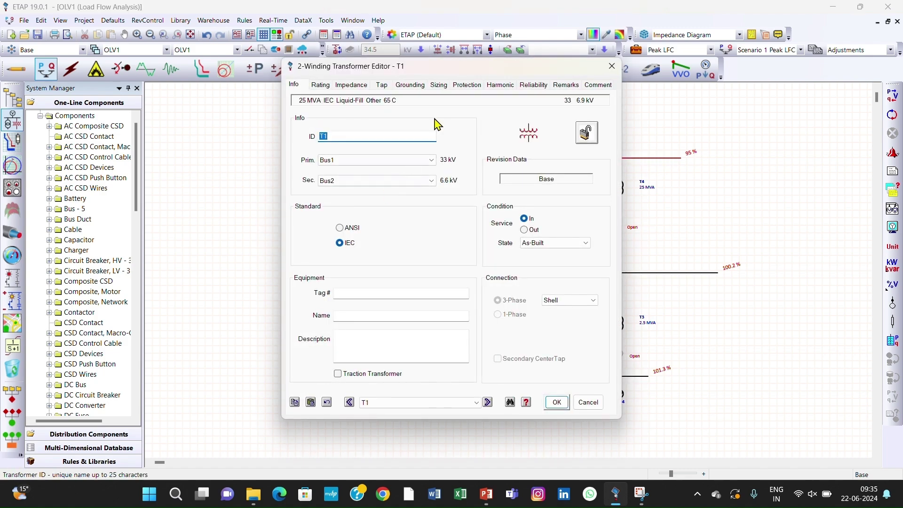
click(381, 85)
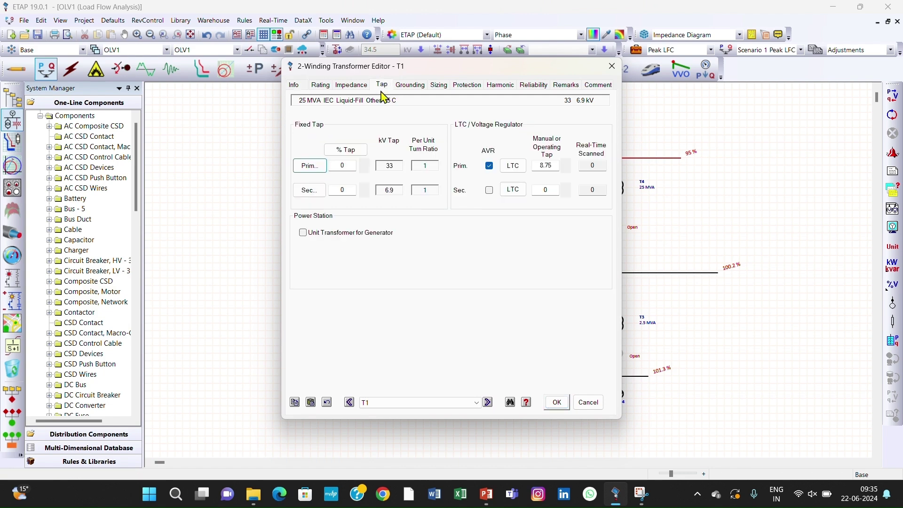
click(489, 166)
click(553, 404)
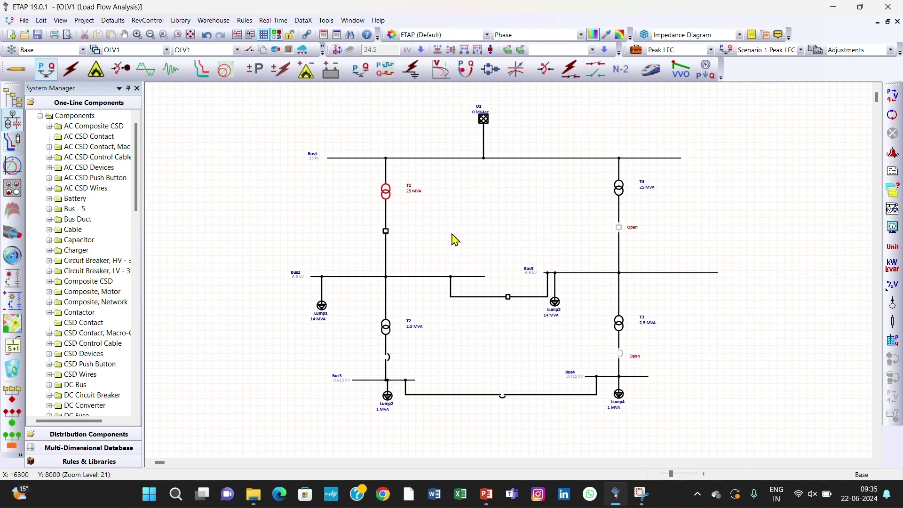
click(892, 95)
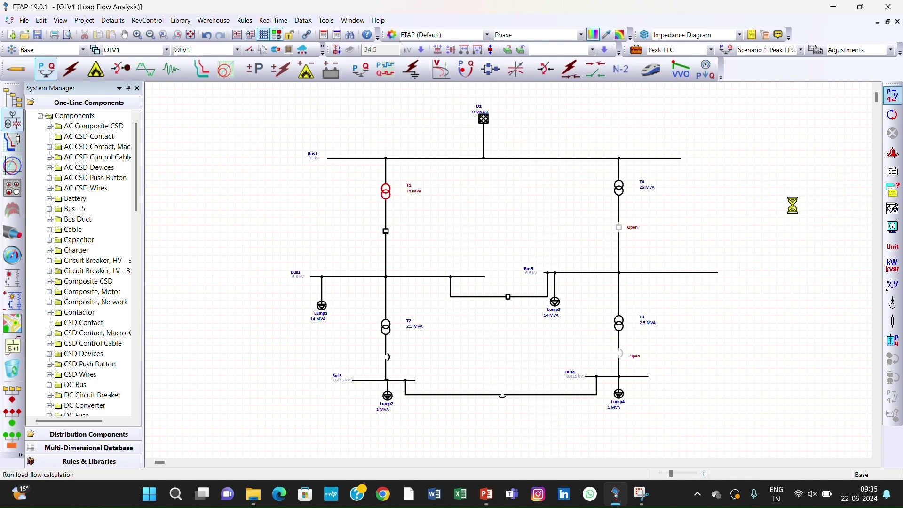